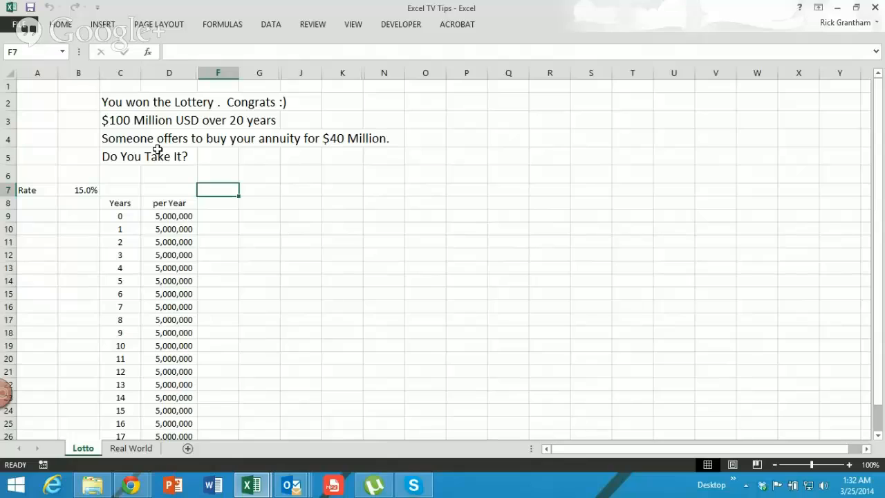
# Review the yearly payment amounts in column D from year 0 through year 13
pyautogui.click(167, 214)
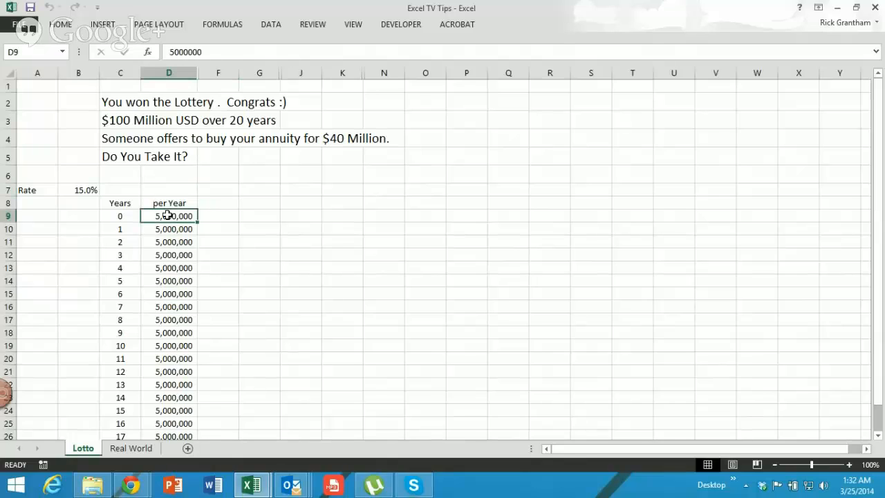
pyautogui.click(164, 230)
pyautogui.click(166, 242)
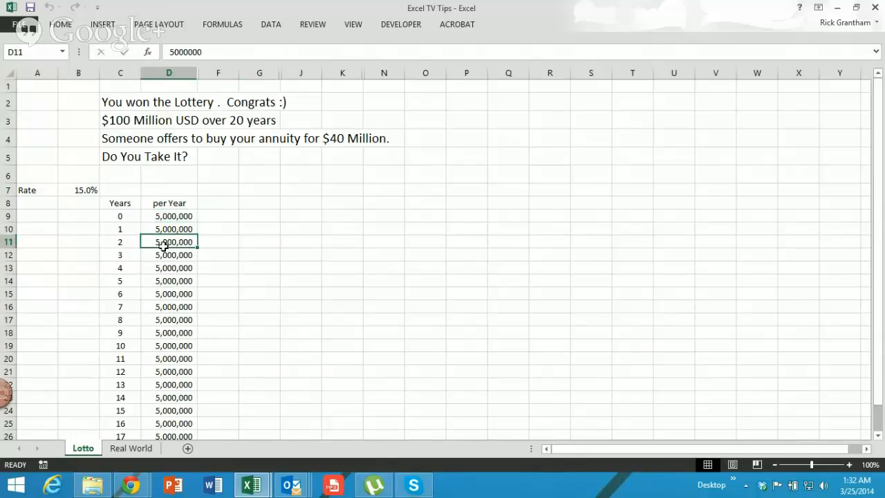
pyautogui.click(161, 301)
pyautogui.click(164, 346)
pyautogui.click(163, 358)
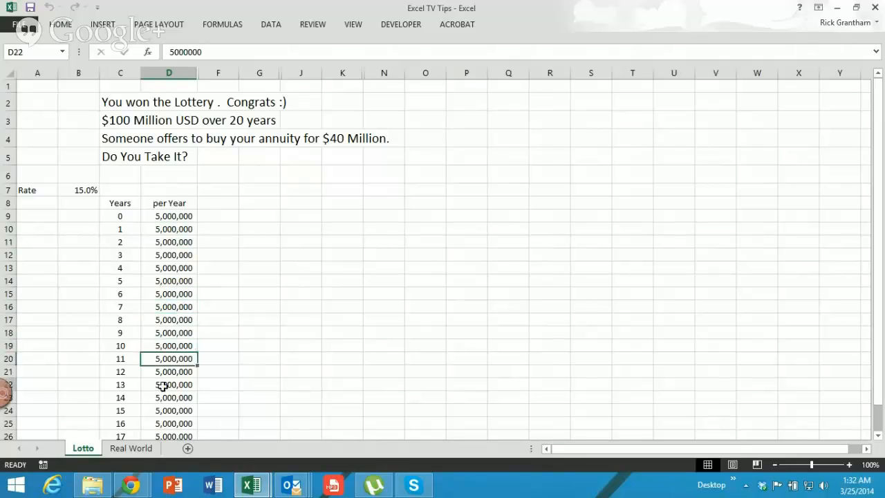
pyautogui.click(163, 385)
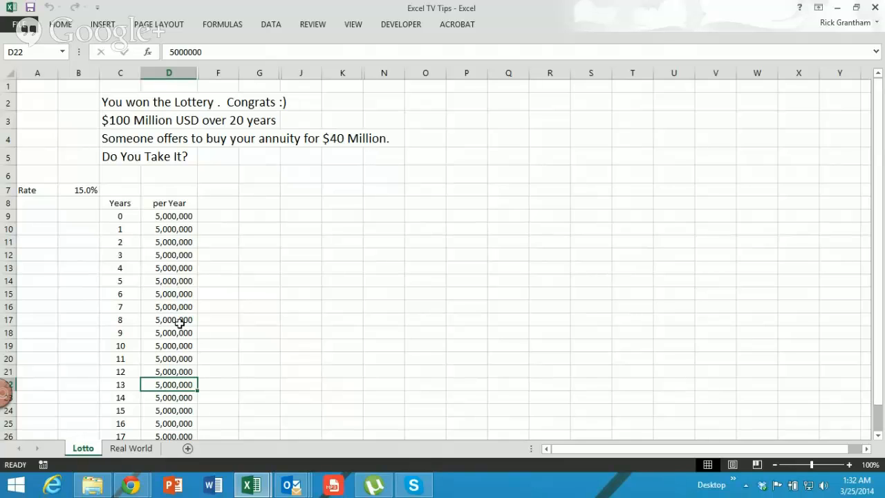
# Unhide column E between columns D and F, and end the interrupted macro
pyautogui.click(224, 230)
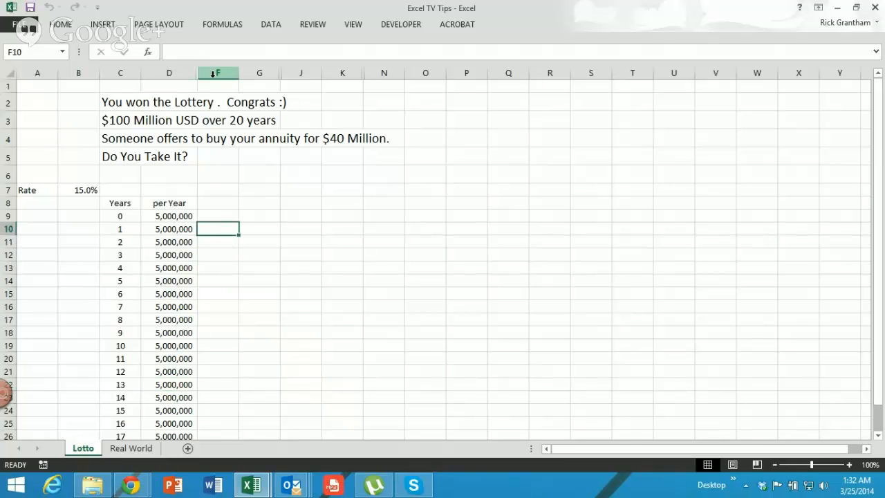
pyautogui.moveTo(213, 74); pyautogui.dragTo(195, 73)
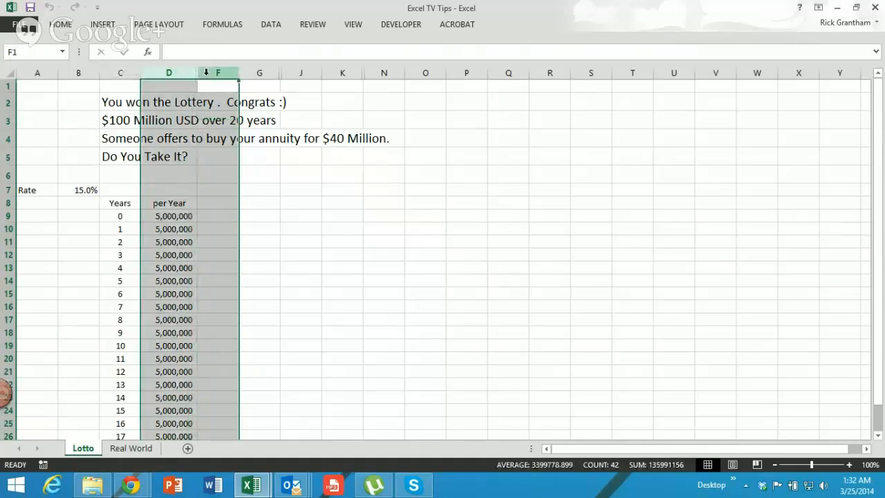
pyautogui.rightClick(205, 73)
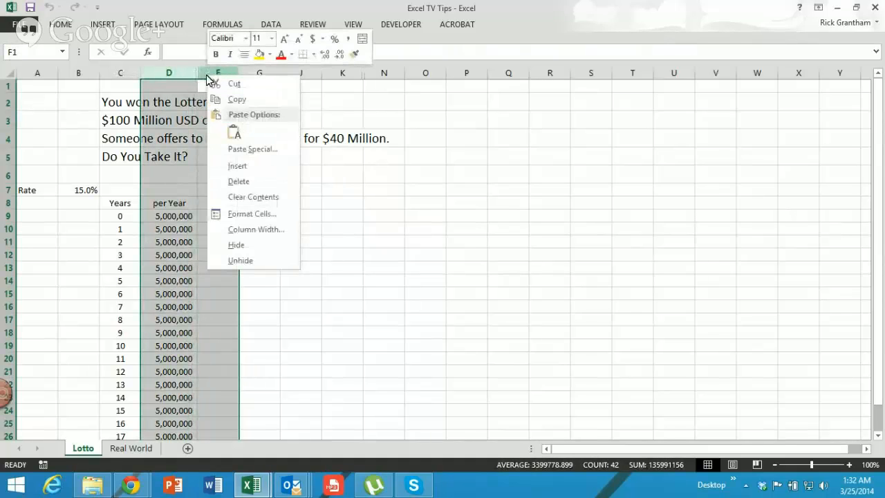
pyautogui.click(240, 262)
pyautogui.click(282, 230)
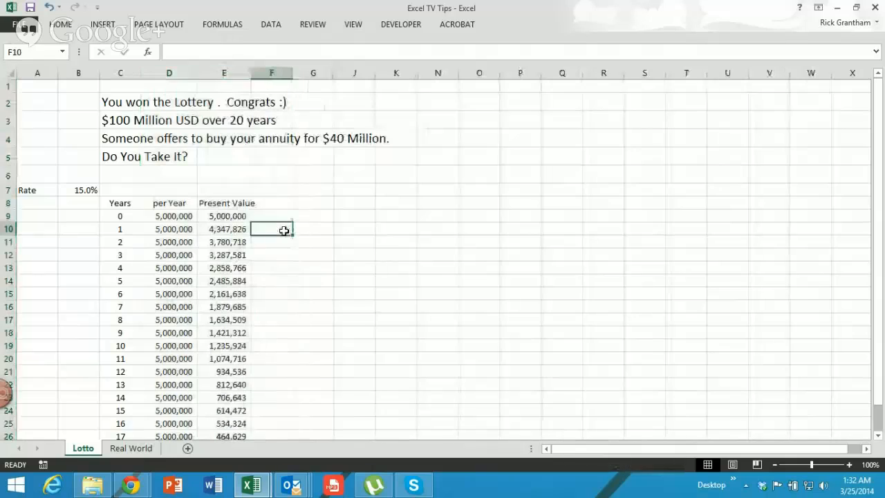
pyautogui.click(278, 216)
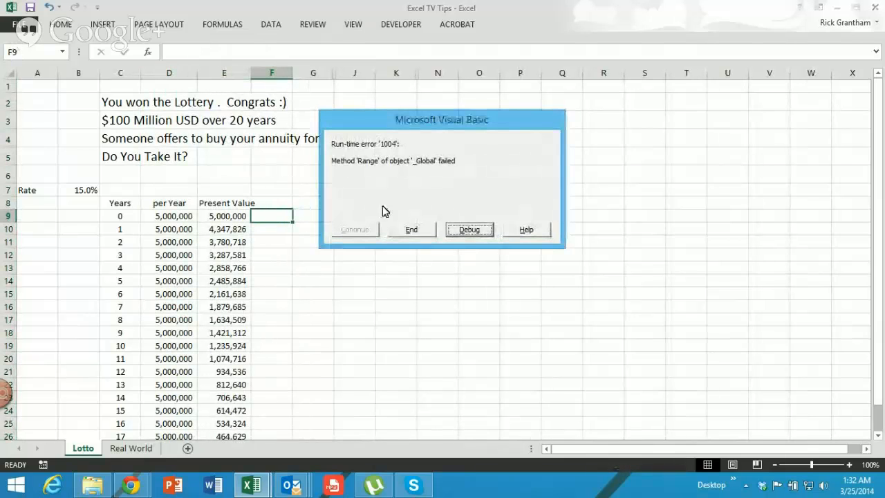
pyautogui.click(428, 232)
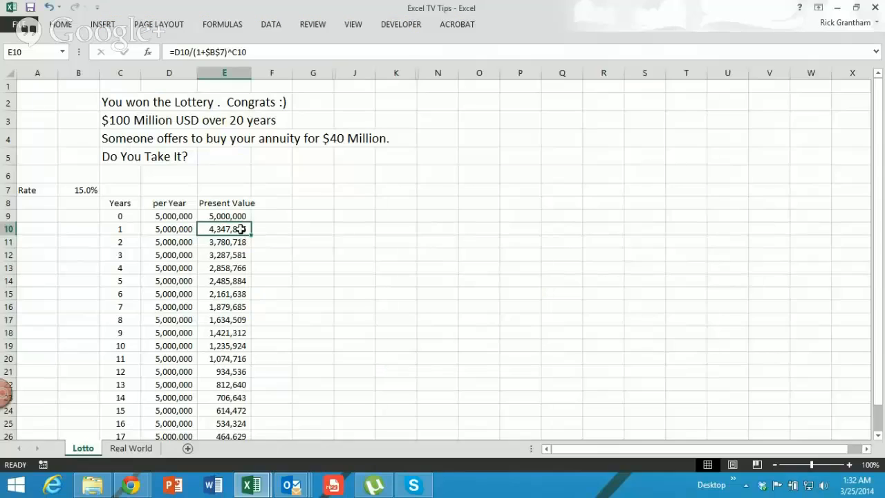
# Examine the Present Value formulas for years 0, 1, 10 and 12 against the payment and year cells, ending the interrupted macro
pyautogui.click(237, 215)
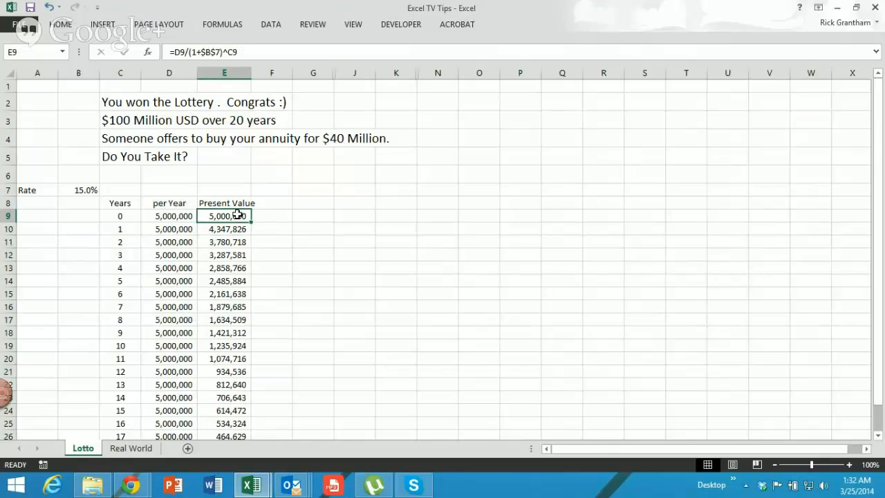
pyautogui.click(162, 220)
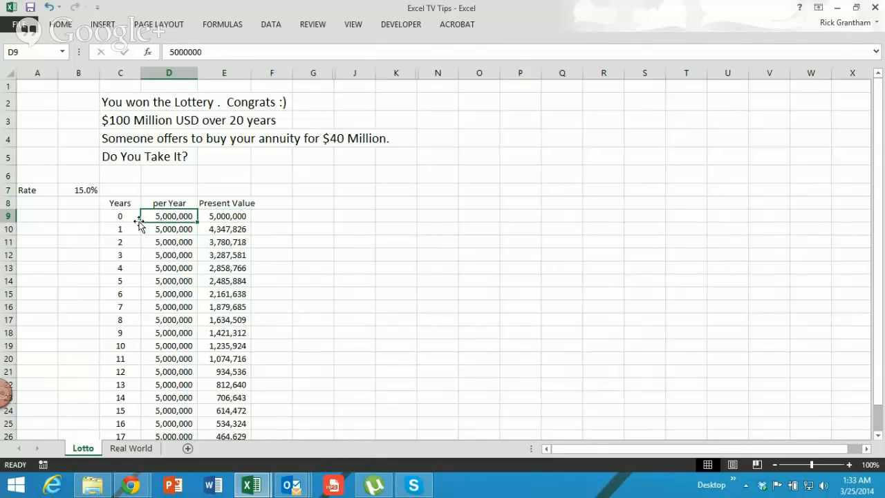
pyautogui.click(129, 219)
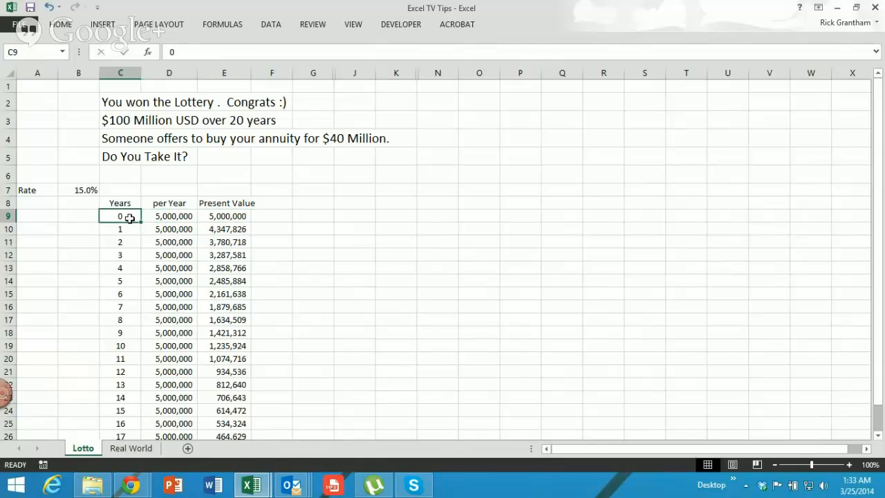
pyautogui.click(215, 216)
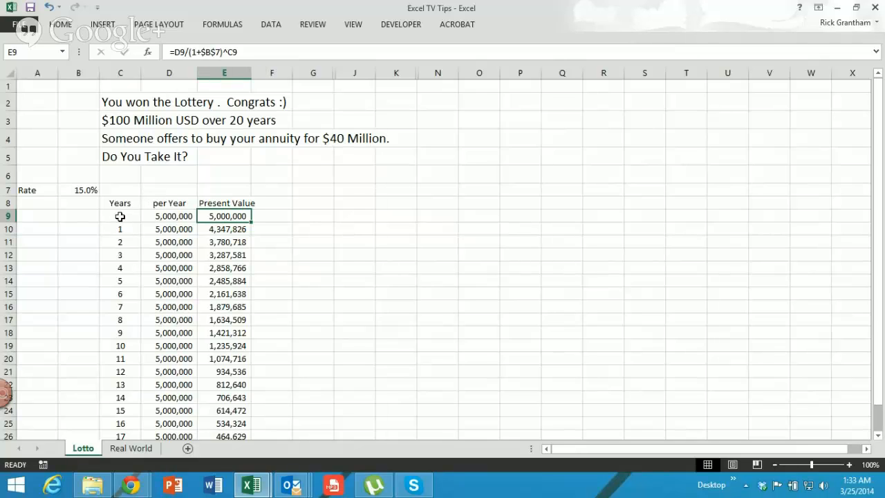
pyautogui.click(216, 229)
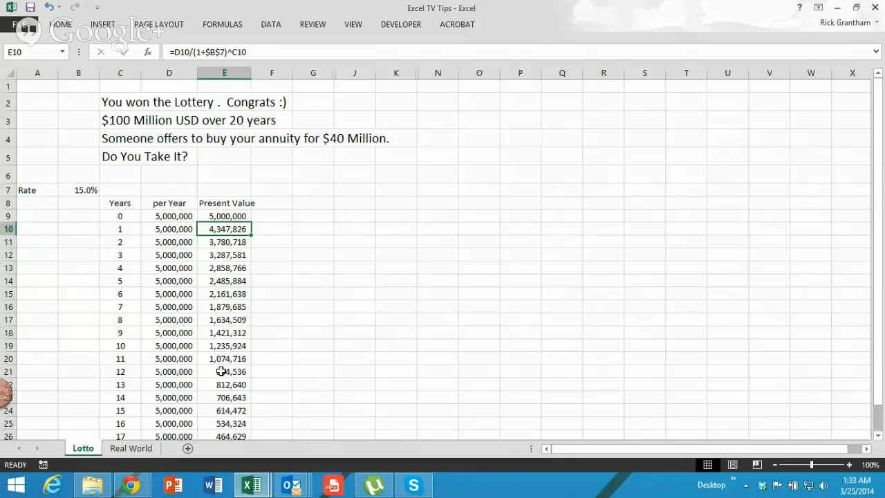
pyautogui.click(248, 372)
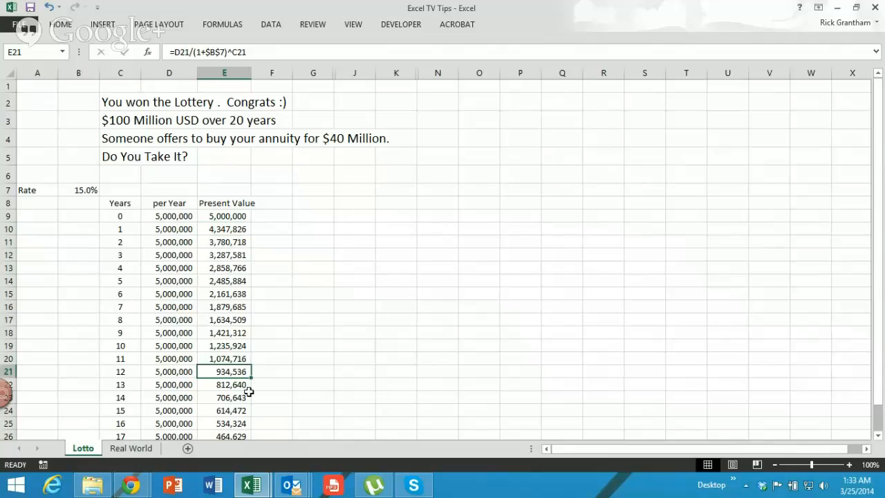
pyautogui.click(263, 345)
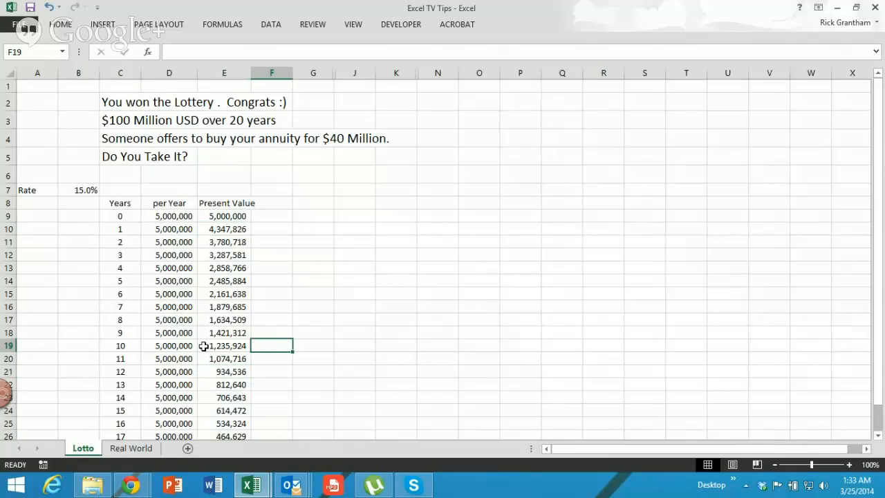
pyautogui.click(230, 349)
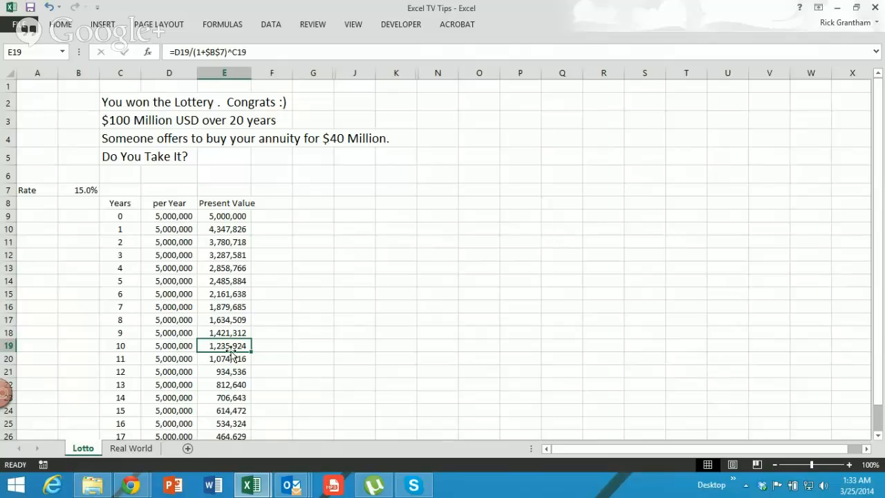
pyautogui.click(264, 345)
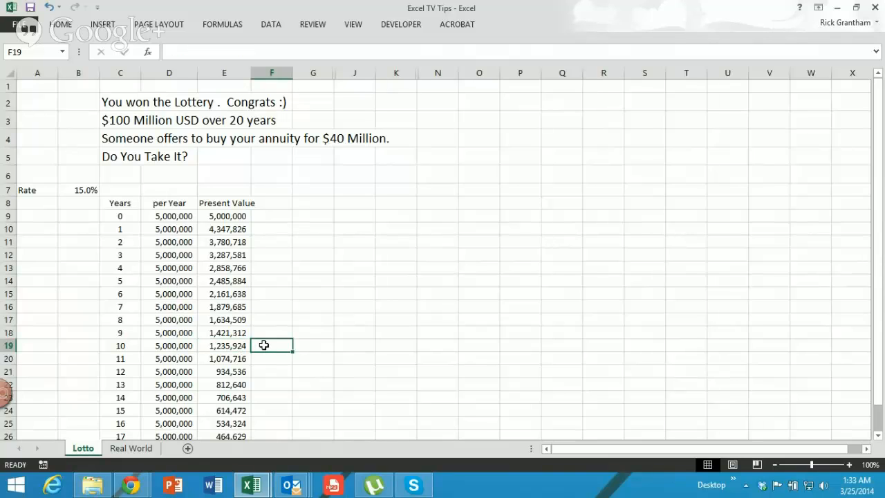
pyautogui.press('Left')
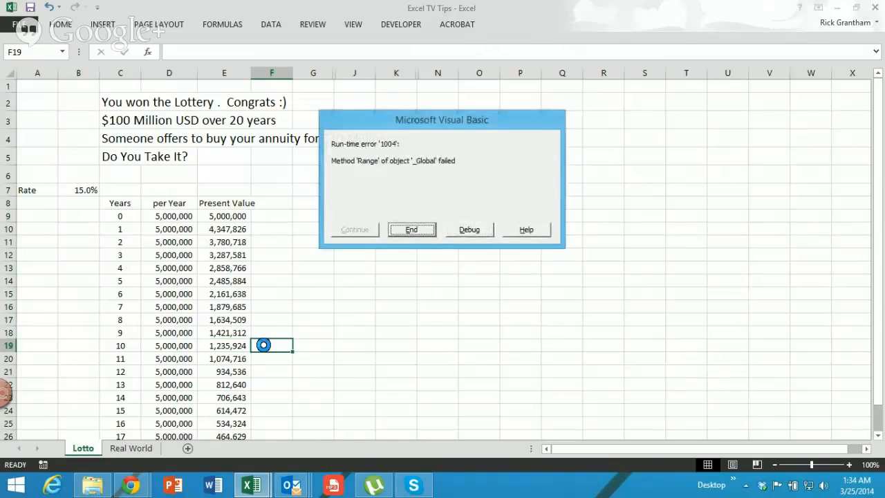
pyautogui.click(410, 231)
# Unhide columns H and I between columns G and J
pyautogui.click(340, 220)
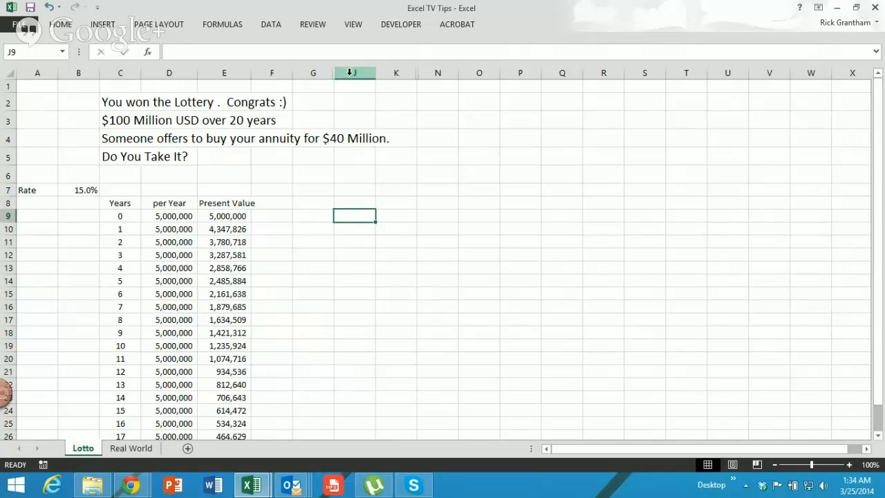
pyautogui.moveTo(350, 72); pyautogui.dragTo(323, 73)
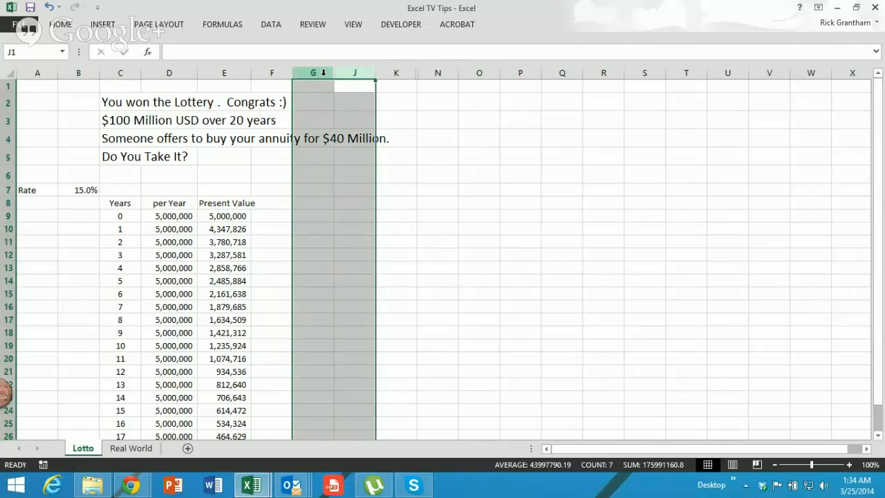
pyautogui.rightClick(324, 74)
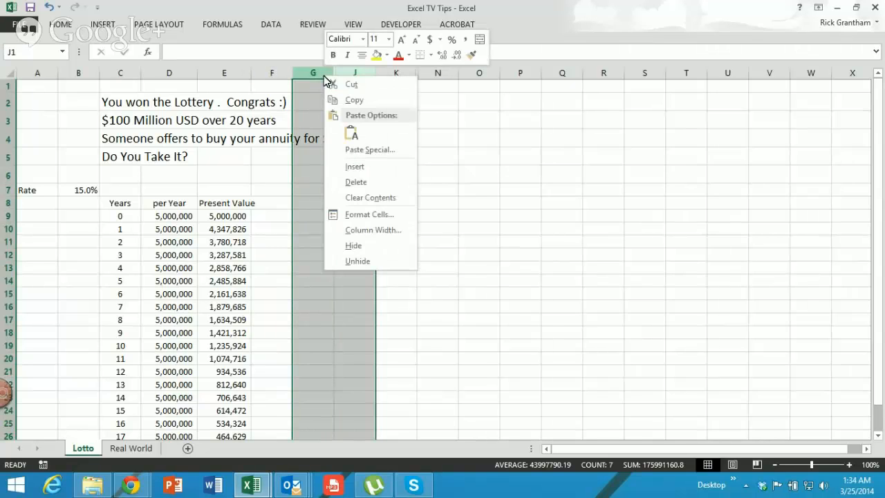
pyautogui.click(352, 260)
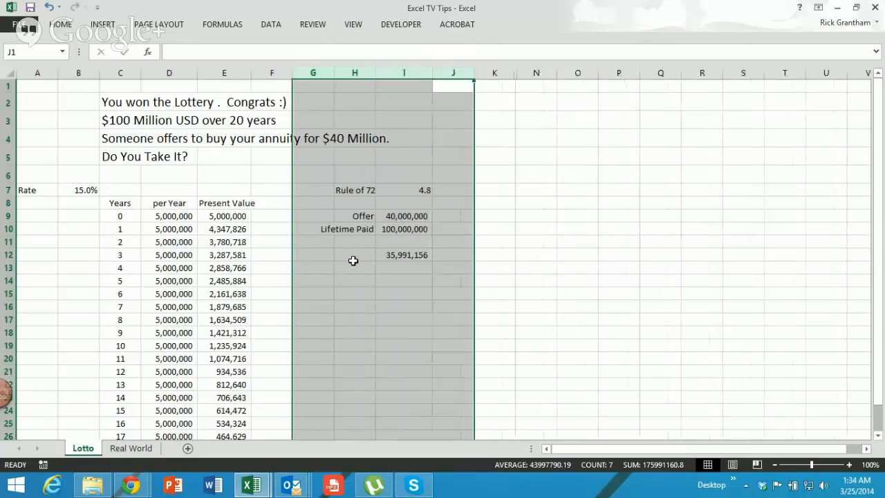
pyautogui.click(337, 288)
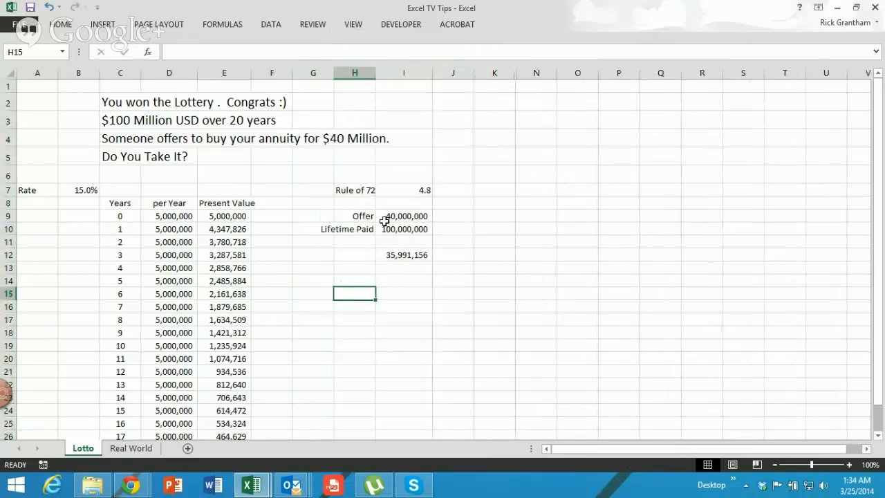
# Inspect the Rule of 72 formula, the year 5 present value, the Offer, the Lifetime Paid sum and the present value total in I12
pyautogui.click(422, 191)
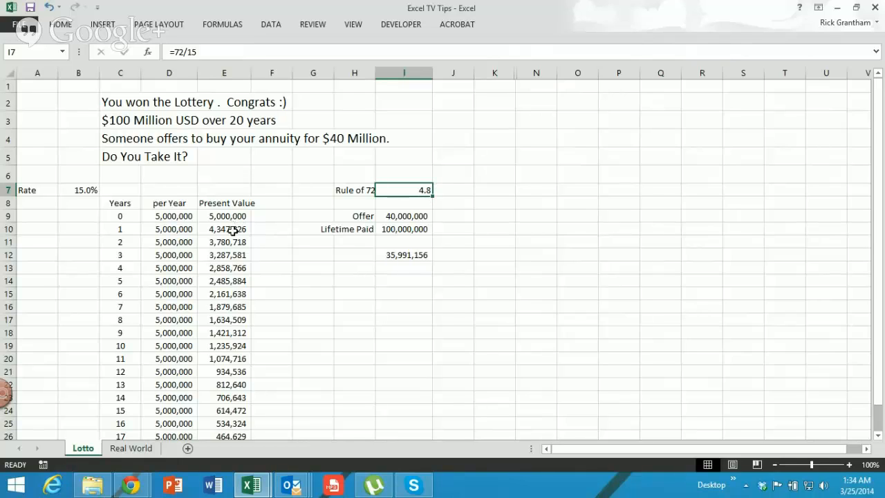
pyautogui.click(227, 283)
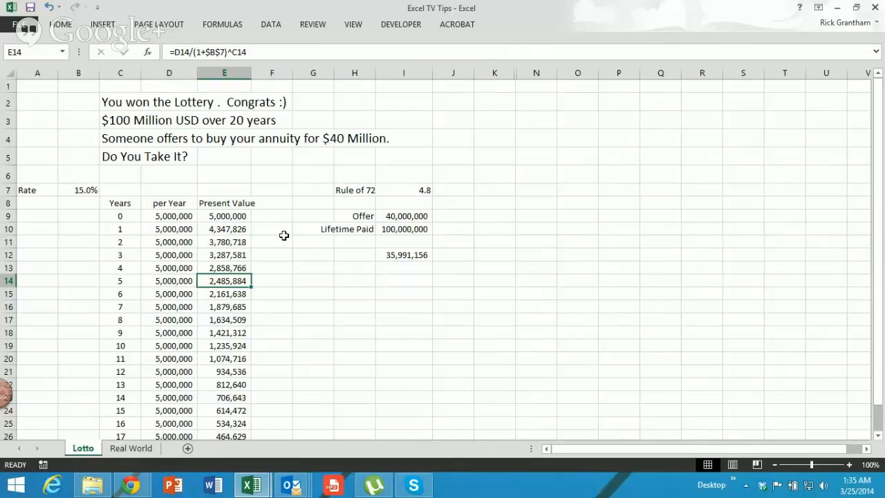
pyautogui.click(420, 219)
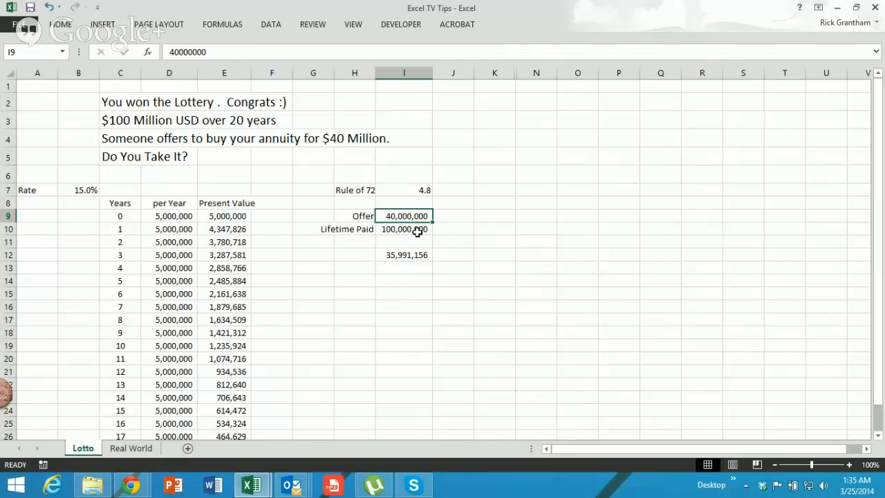
pyautogui.click(418, 230)
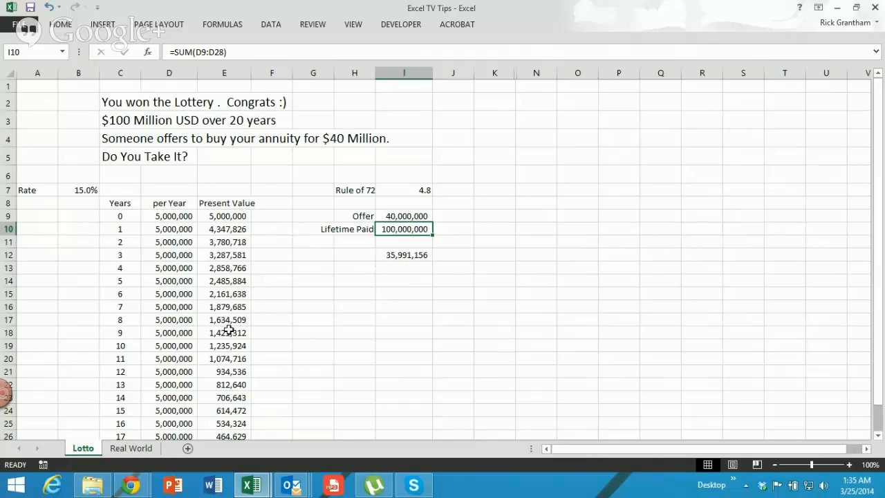
pyautogui.click(411, 255)
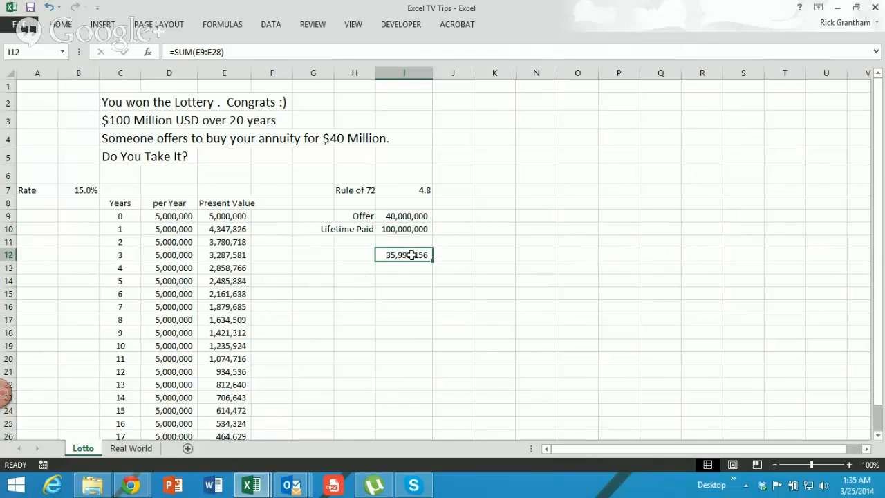
pyautogui.click(413, 271)
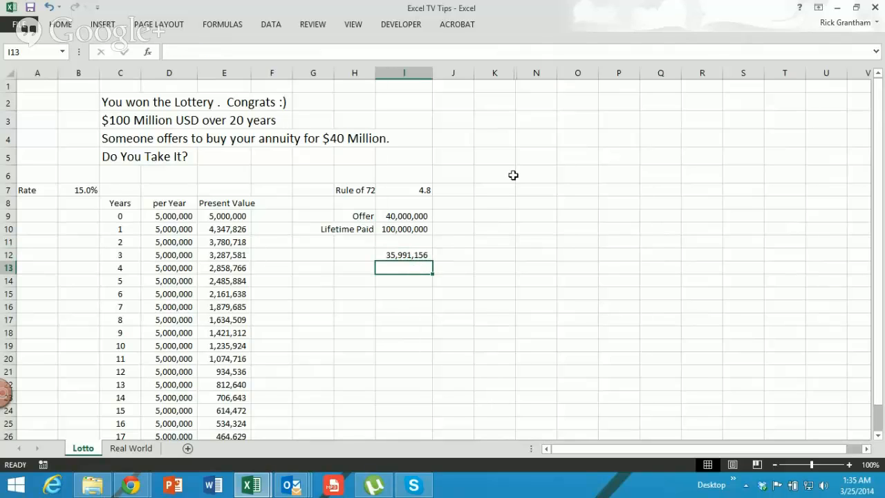
# Unhide columns L and M between columns K and N, and select the present value total in I12 for comparison
pyautogui.moveTo(501, 71); pyautogui.dragTo(527, 72)
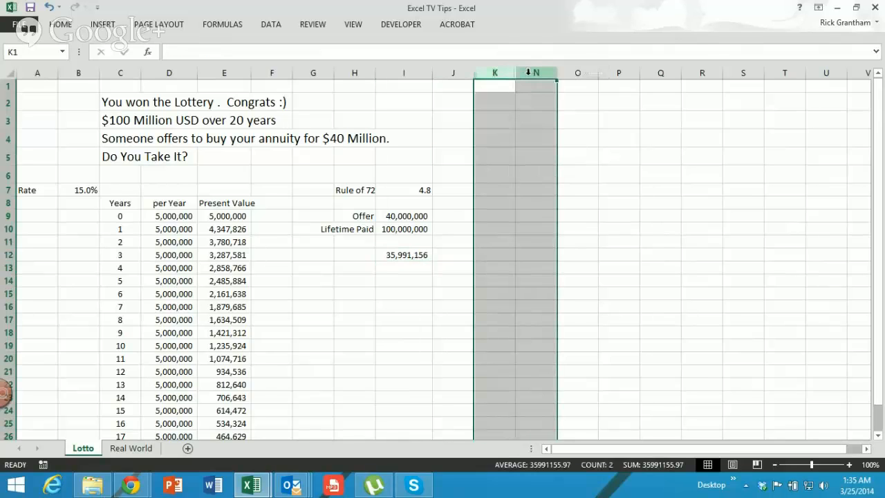
pyautogui.rightClick(528, 72)
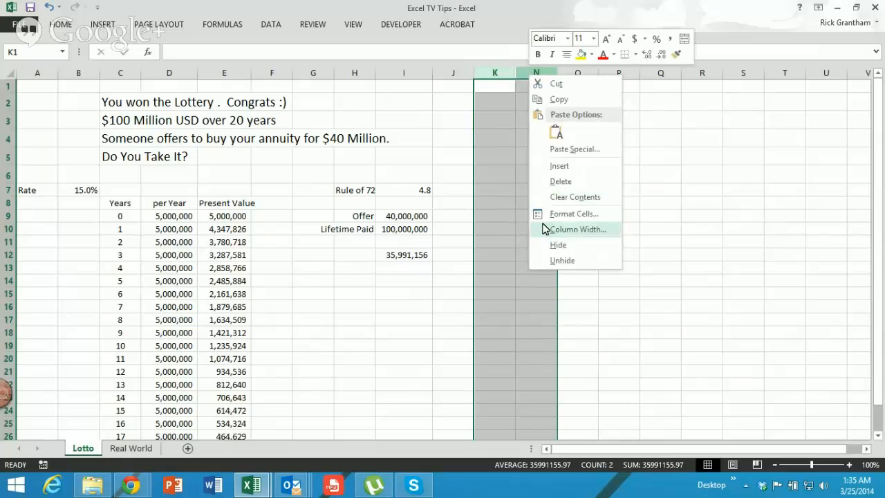
pyautogui.click(557, 261)
pyautogui.click(555, 257)
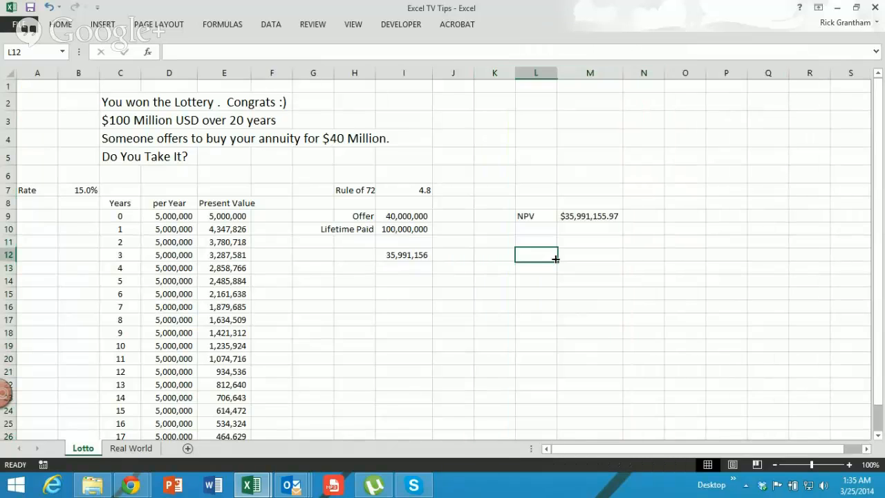
pyautogui.click(405, 255)
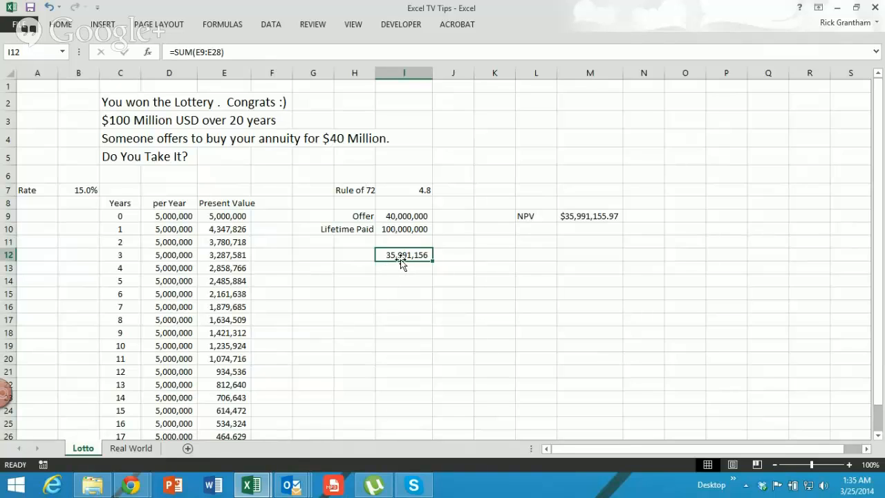
# Inspect the NPV formula in M9 against its payment range D10:D28 and the Offer in I9
pyautogui.click(587, 216)
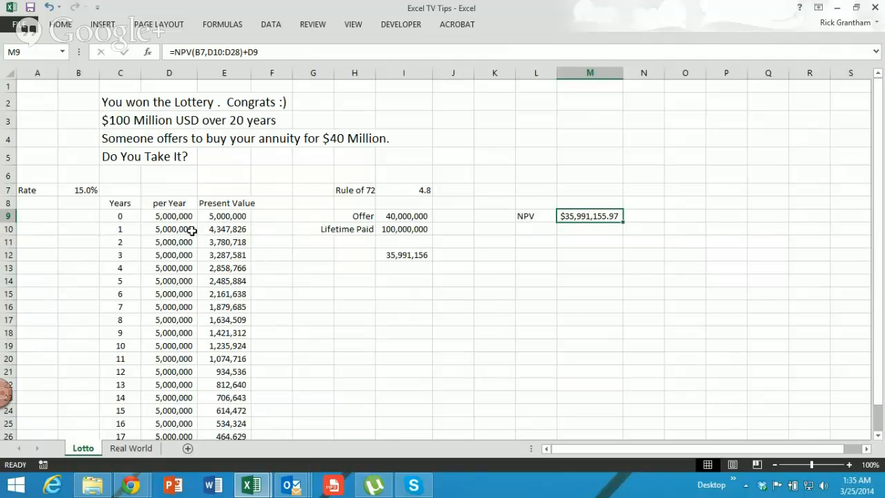
pyautogui.moveTo(175, 231); pyautogui.dragTo(168, 418)
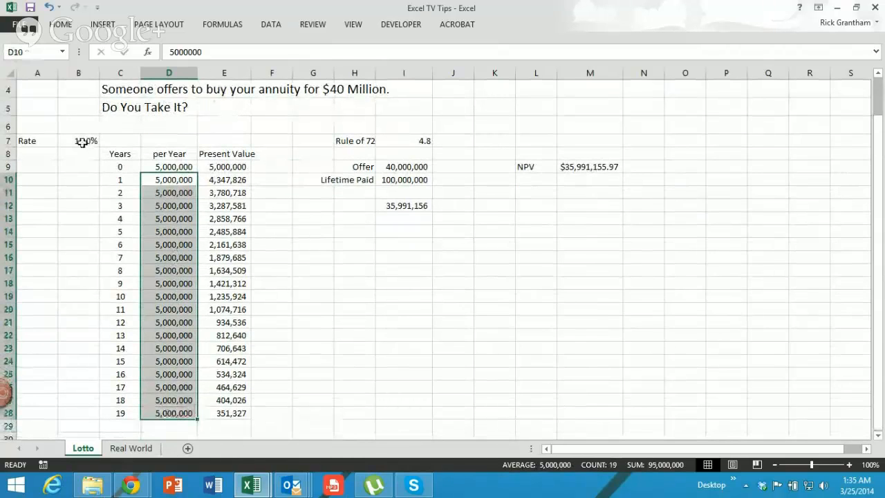
pyautogui.click(571, 168)
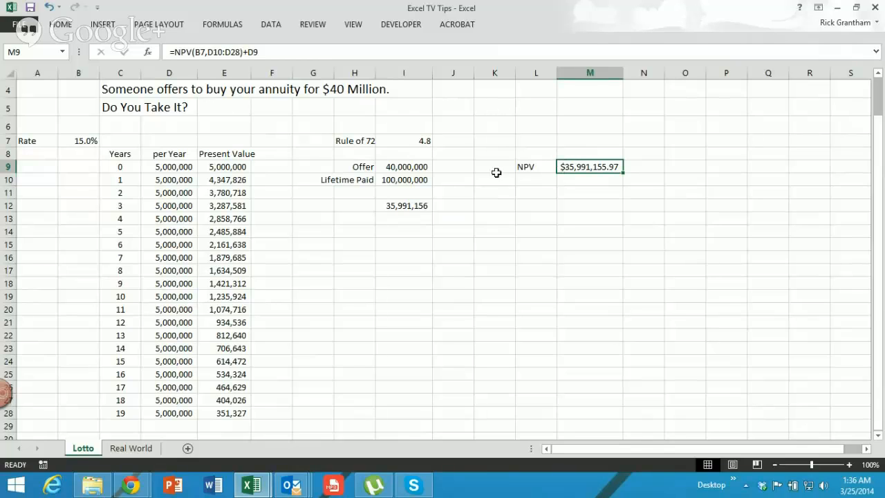
pyautogui.click(418, 168)
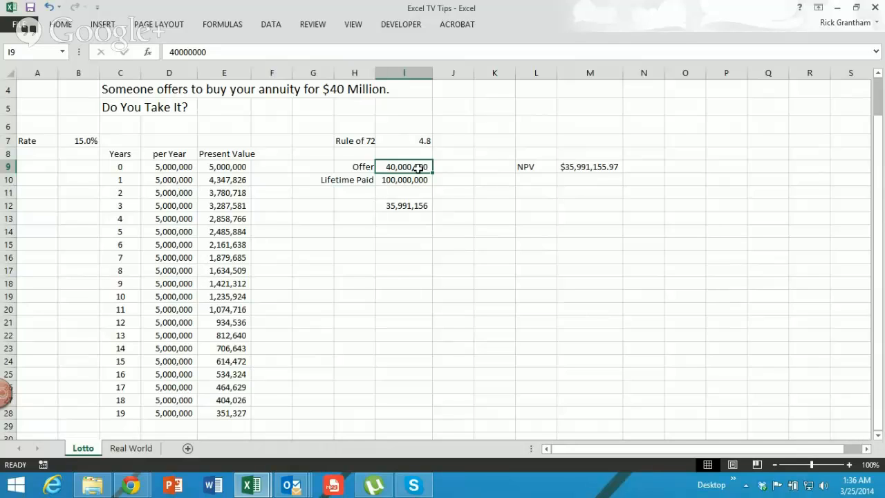
# Switch to the Real World sheet and examine the Cost and Benefit entries for years 1 to 3
pyautogui.click(136, 449)
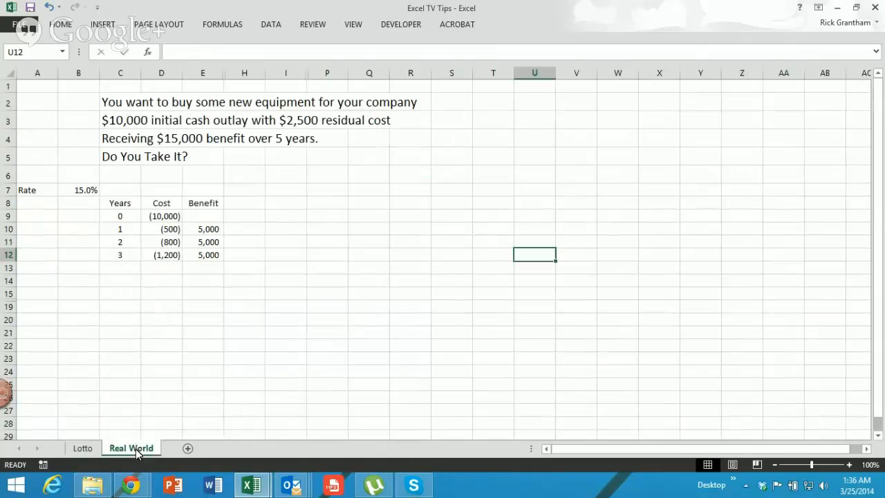
pyautogui.click(220, 280)
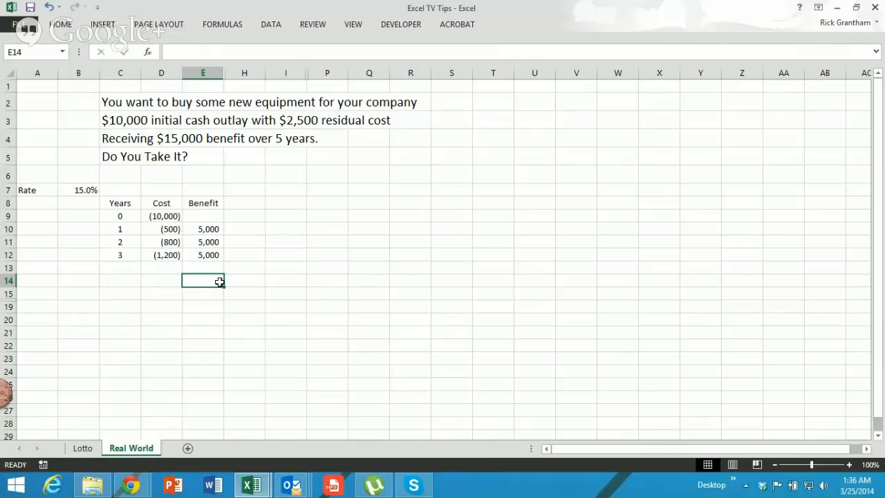
pyautogui.moveTo(164, 230); pyautogui.dragTo(162, 255)
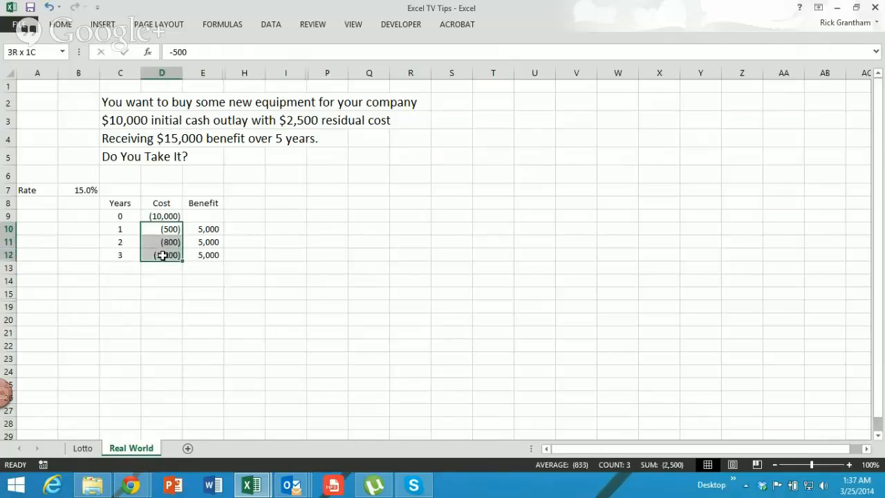
pyautogui.click(169, 229)
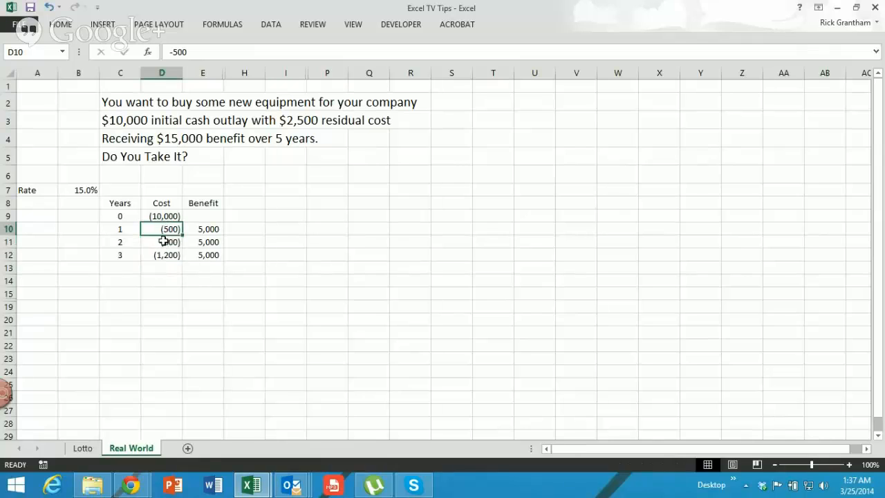
pyautogui.click(163, 240)
pyautogui.click(162, 255)
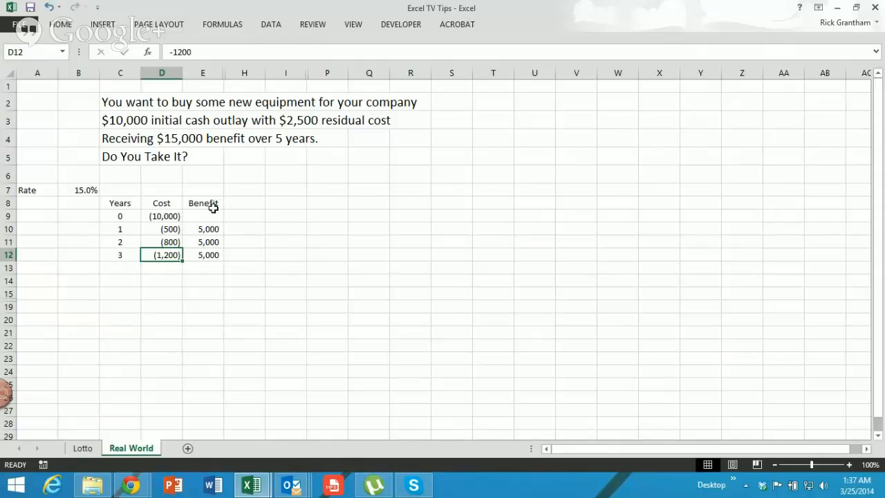
pyautogui.moveTo(199, 231); pyautogui.dragTo(203, 253)
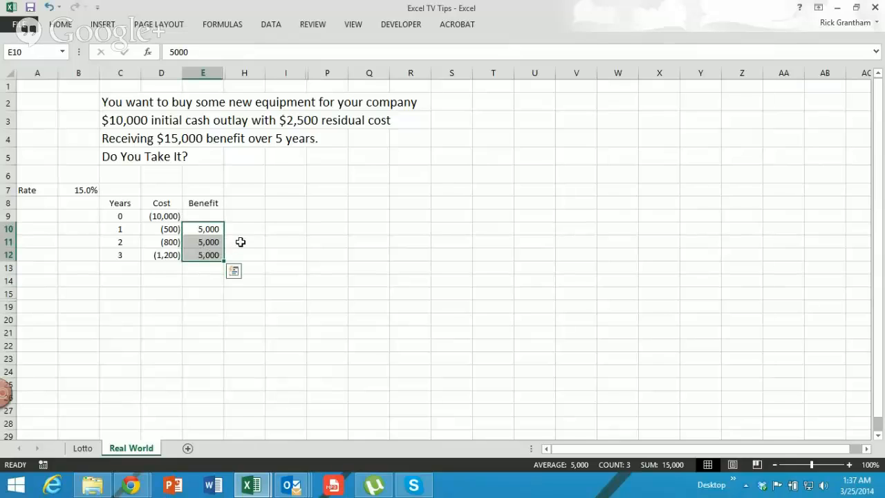
pyautogui.click(240, 242)
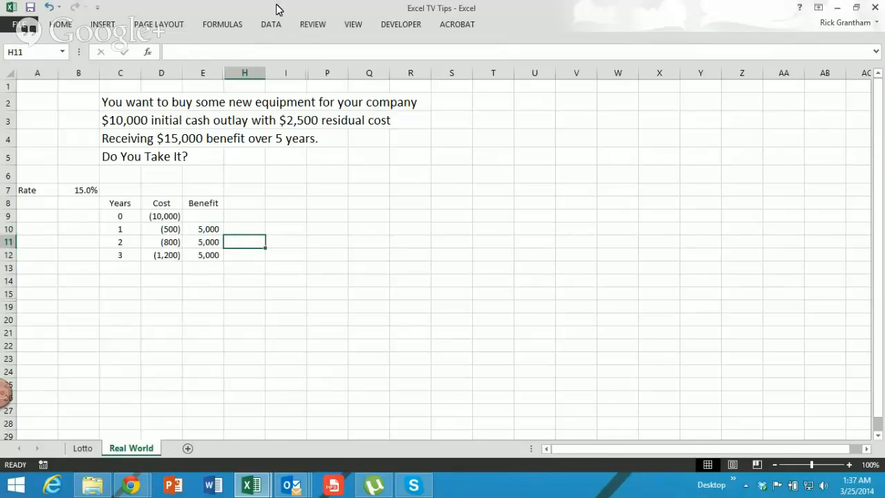
# Unhide columns F and G between columns E and H
pyautogui.moveTo(201, 69); pyautogui.dragTo(234, 73)
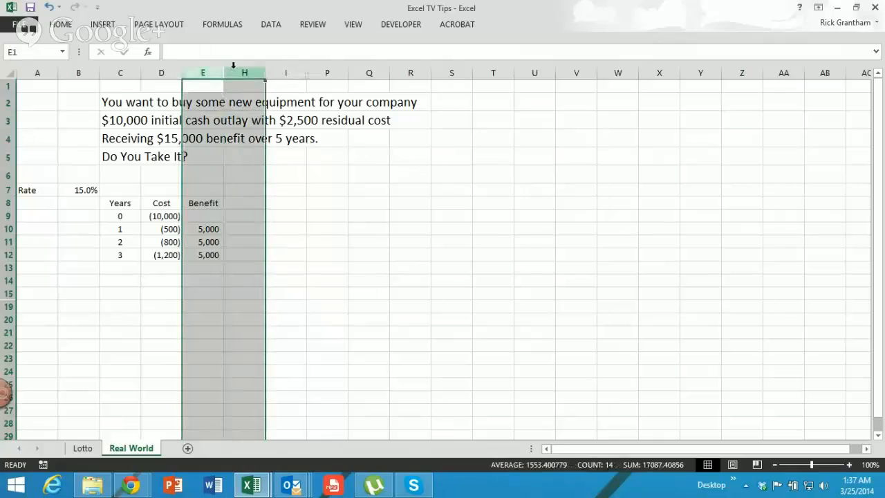
pyautogui.rightClick(233, 73)
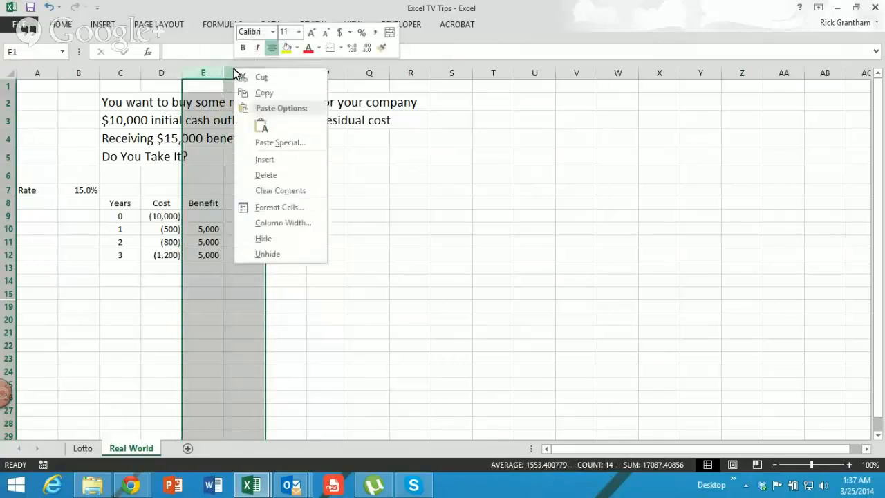
pyautogui.click(267, 254)
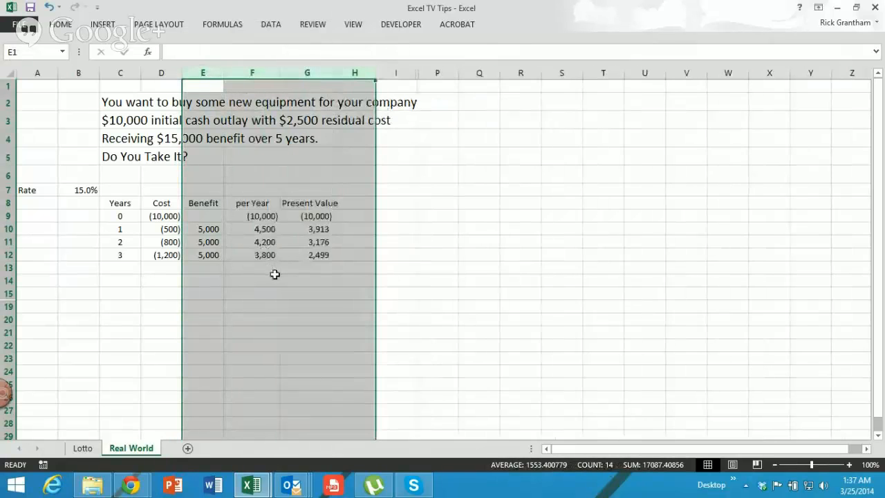
pyautogui.click(271, 278)
# Inspect the per Year formulas for years 0 to 3 against the year 0 Cost and Benefit cells
pyautogui.click(267, 215)
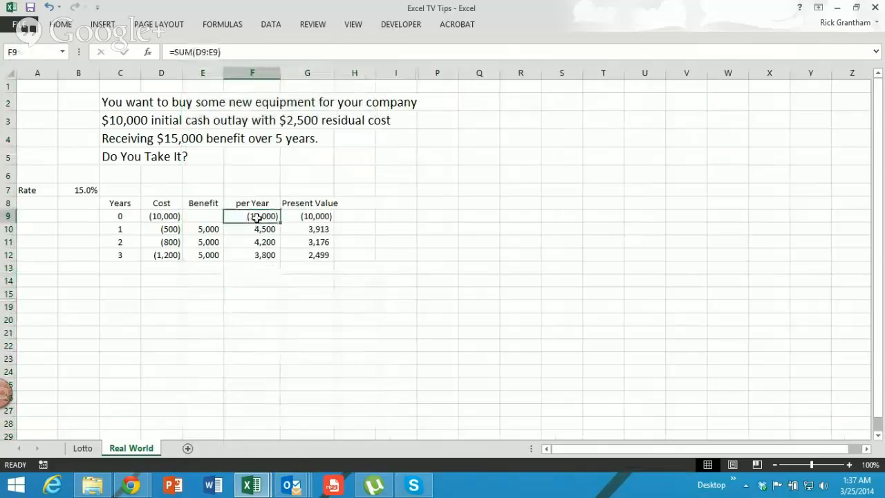
pyautogui.click(155, 216)
pyautogui.click(197, 216)
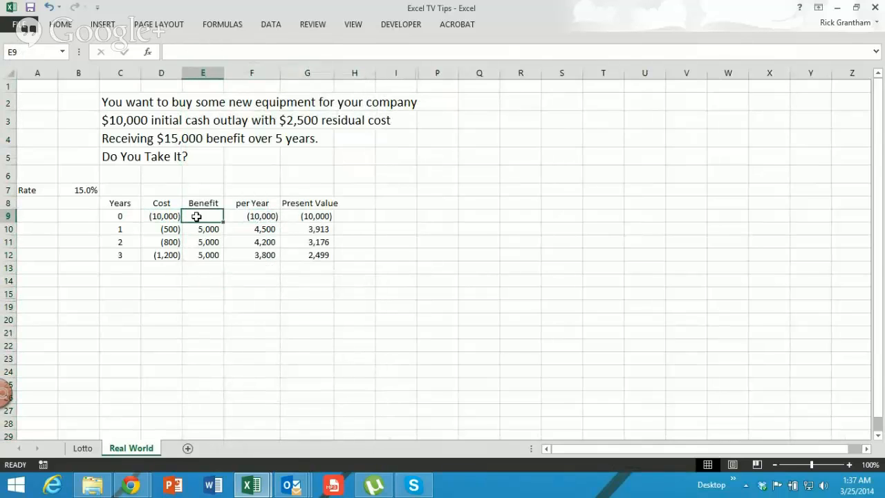
pyautogui.click(252, 218)
pyautogui.click(257, 230)
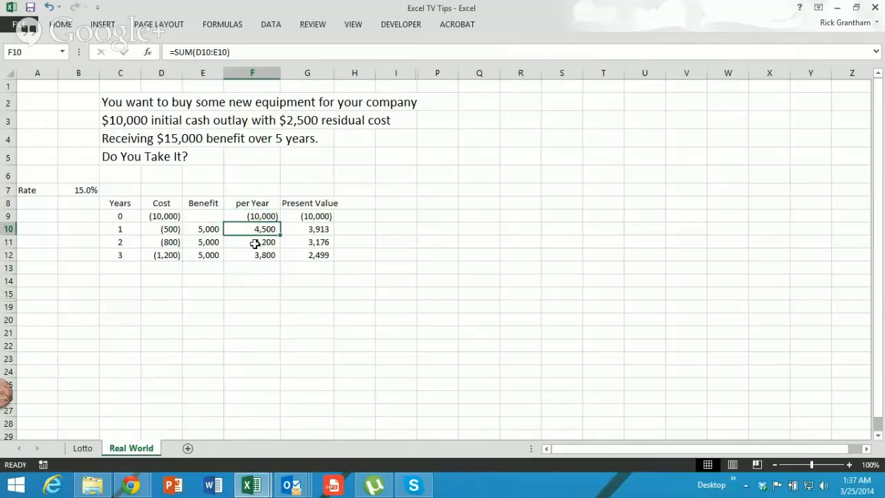
pyautogui.click(255, 246)
pyautogui.click(254, 255)
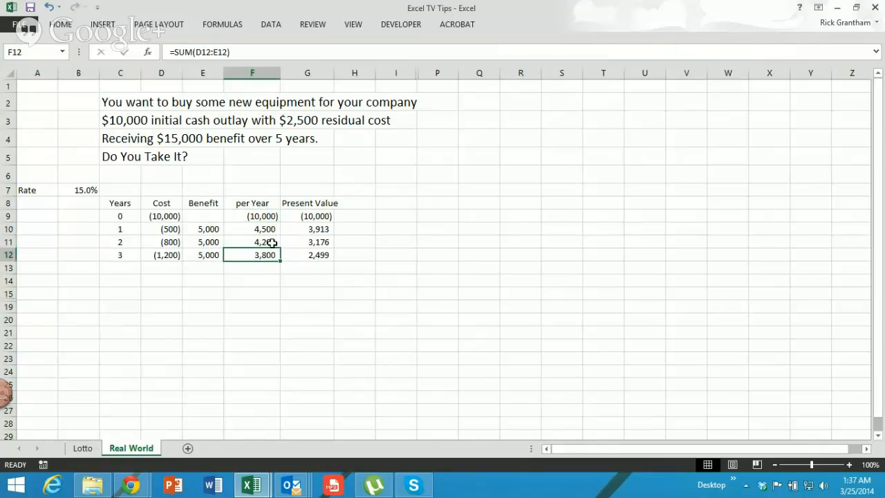
# Inspect the Present Value formulas for years 0 to 3 in G9 through G12
pyautogui.click(302, 217)
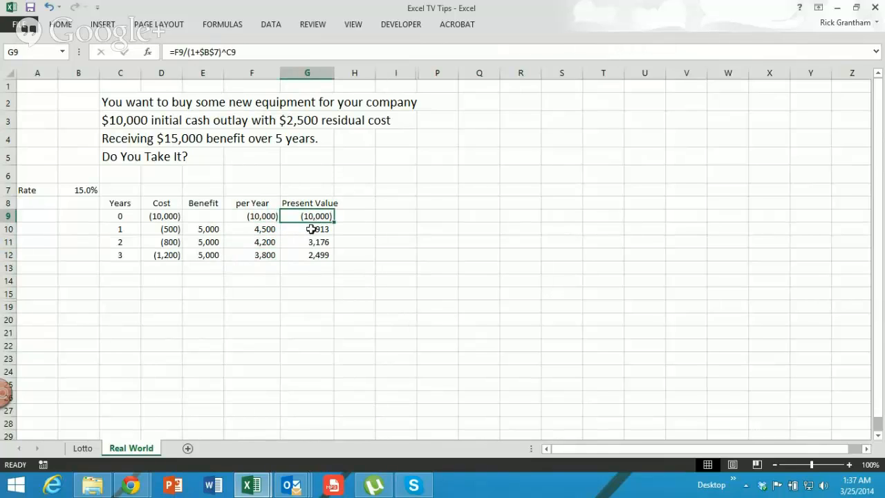
pyautogui.click(311, 229)
pyautogui.click(313, 242)
pyautogui.click(311, 255)
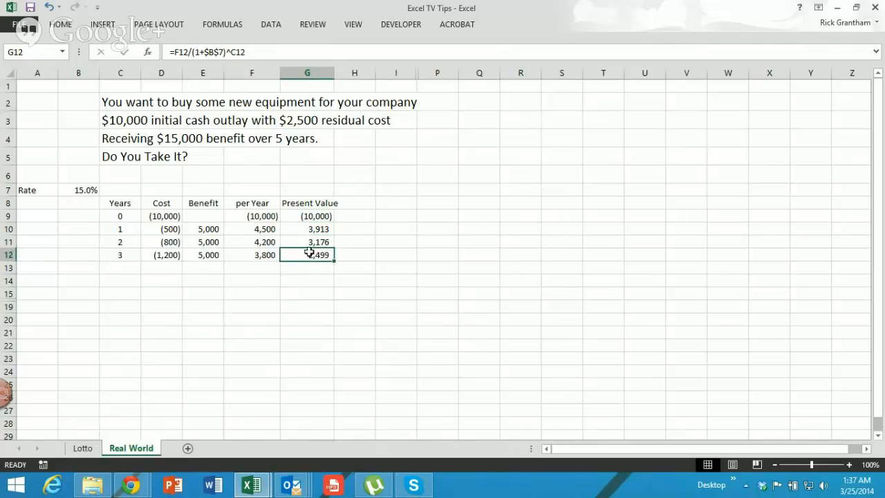
# Unhide columns J through O between columns I and P
pyautogui.moveTo(396, 72); pyautogui.dragTo(421, 74)
pyautogui.rightClick(421, 74)
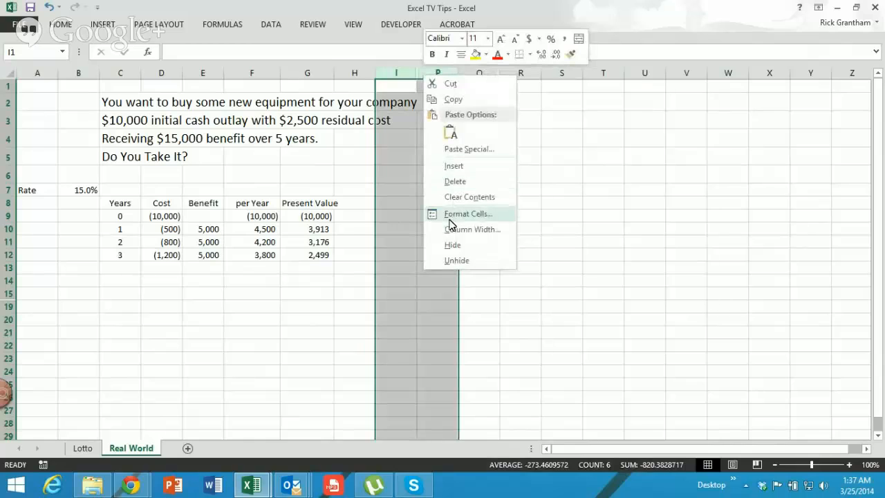
pyautogui.click(453, 259)
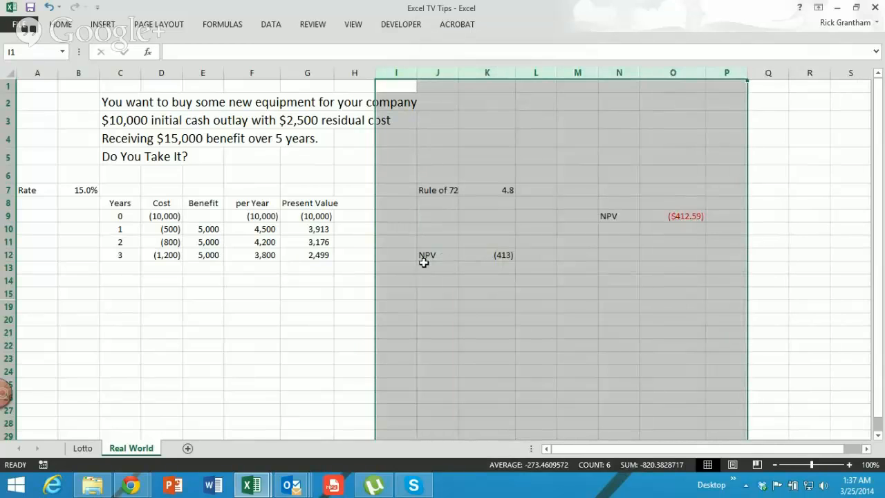
pyautogui.click(424, 282)
pyautogui.click(491, 273)
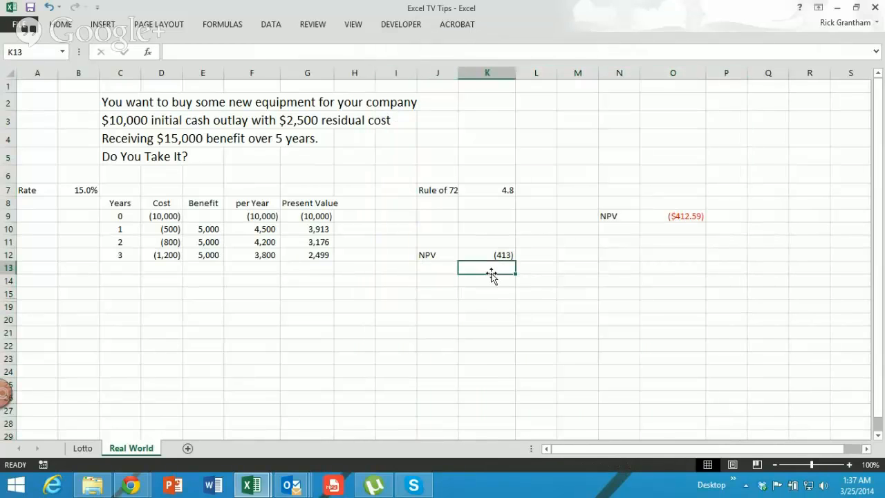
# Compare the summed NPV in K12 with the NPV function in O9, and check the Rate in B7
pyautogui.click(498, 254)
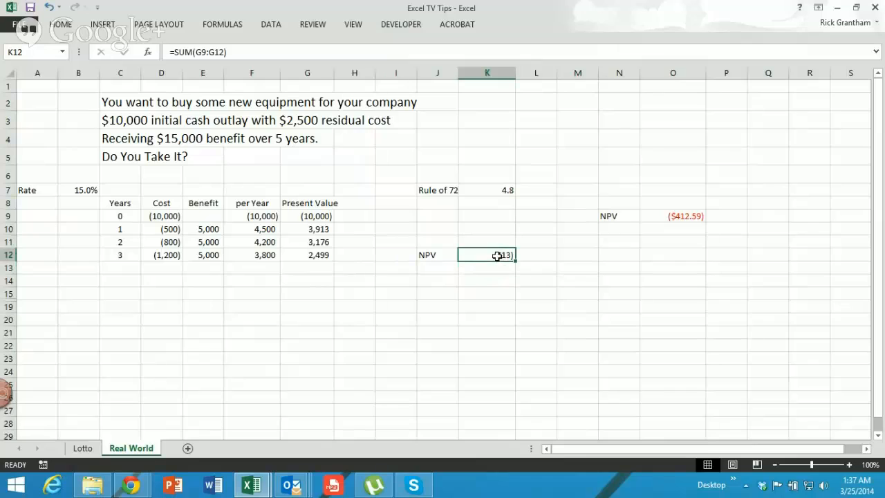
pyautogui.click(666, 218)
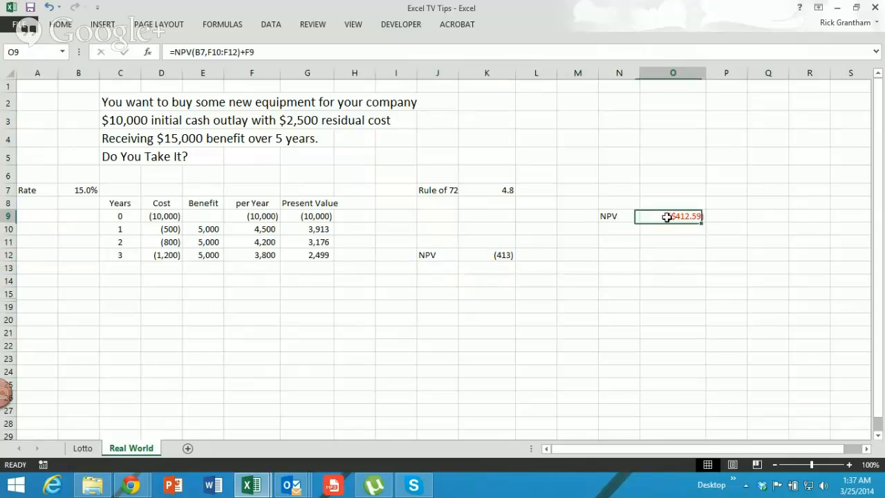
pyautogui.click(487, 258)
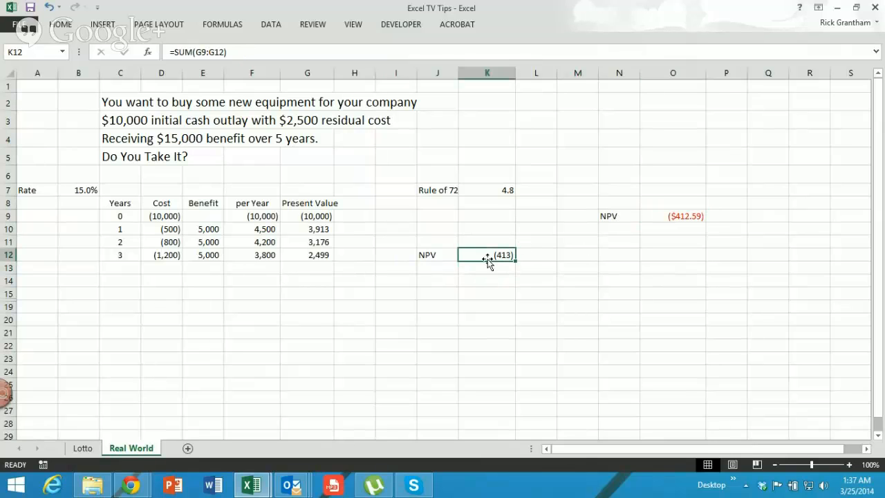
pyautogui.click(79, 189)
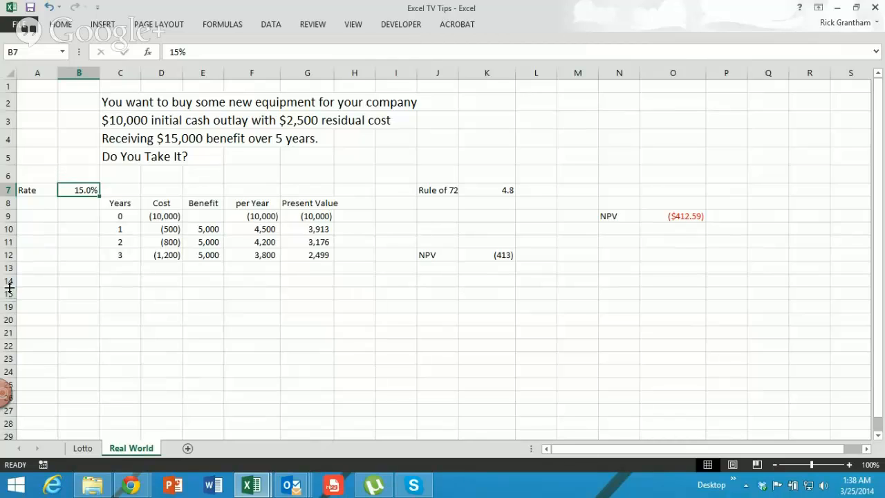
# Unhide rows 16 to 18 between rows 15 and 19
pyautogui.moveTo(8, 294); pyautogui.dragTo(4, 307)
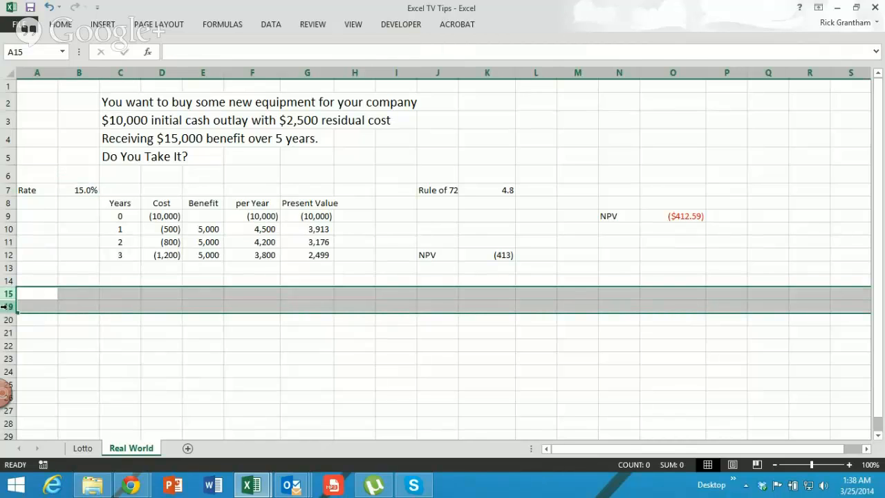
pyautogui.rightClick(5, 306)
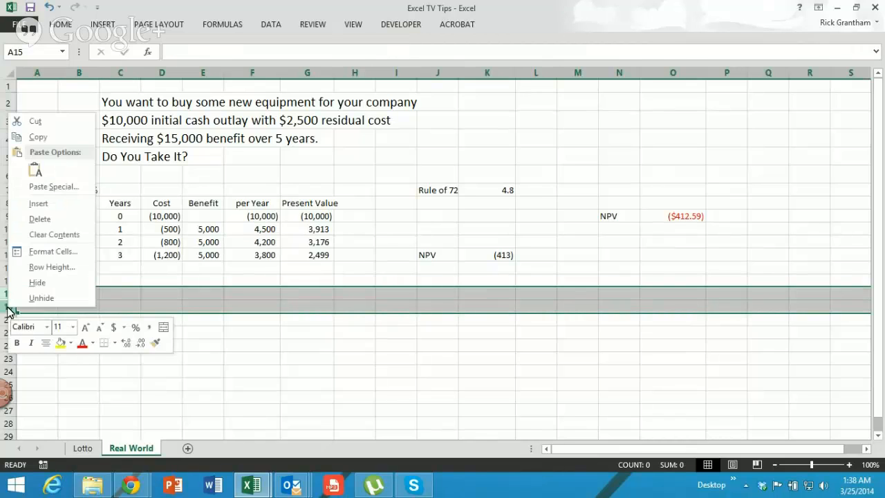
pyautogui.click(42, 301)
pyautogui.click(132, 322)
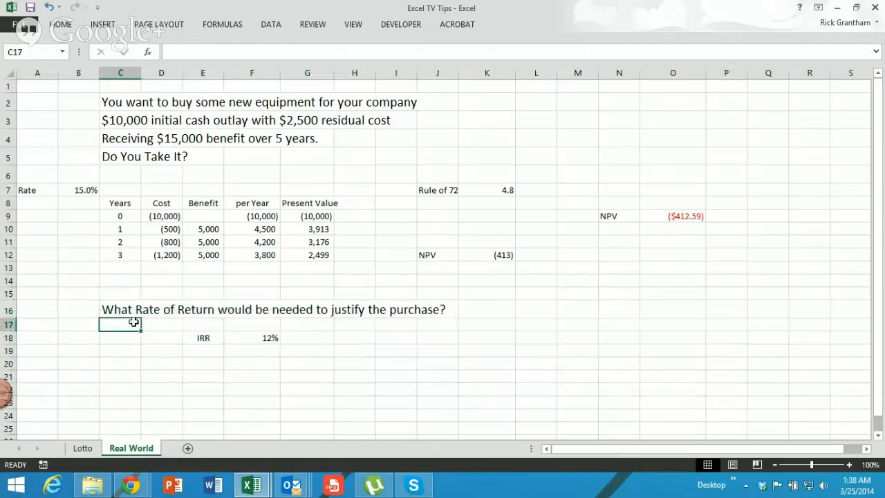
# Examine the rate of return question in C16, the NPV in K12, and the IRR formula in F18 against the cash flows in F9:F12
pyautogui.click(130, 310)
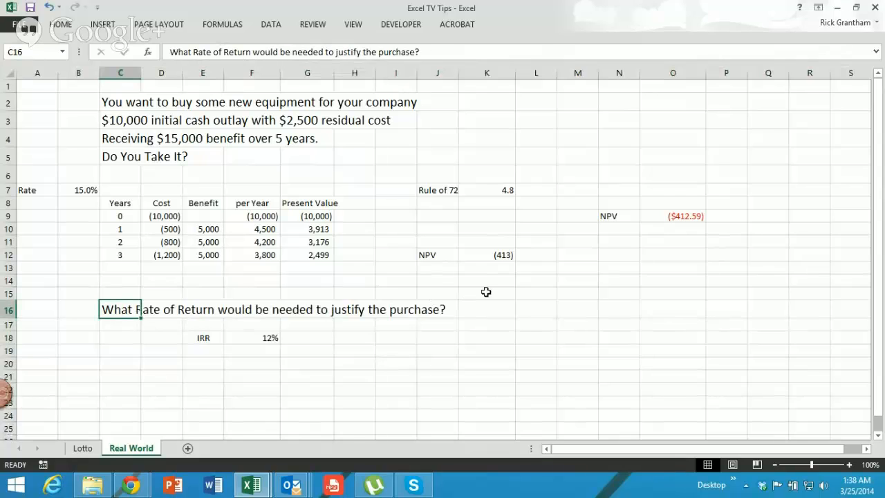
pyautogui.click(492, 256)
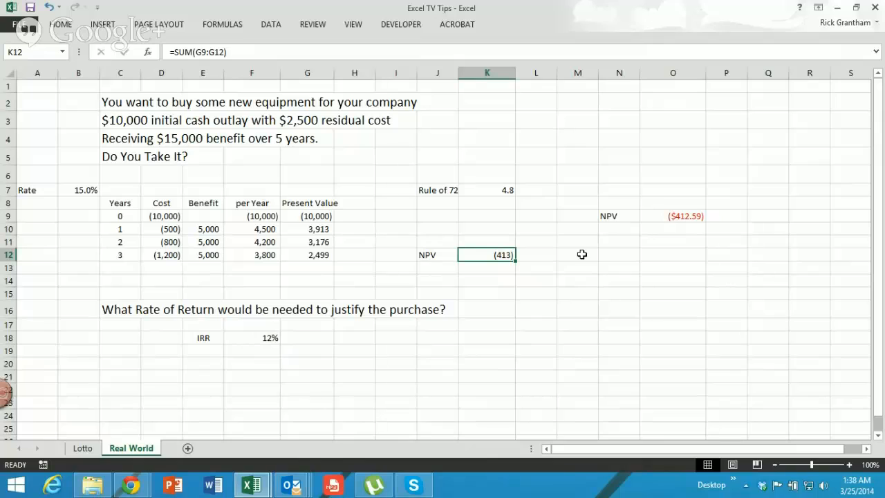
pyautogui.click(259, 338)
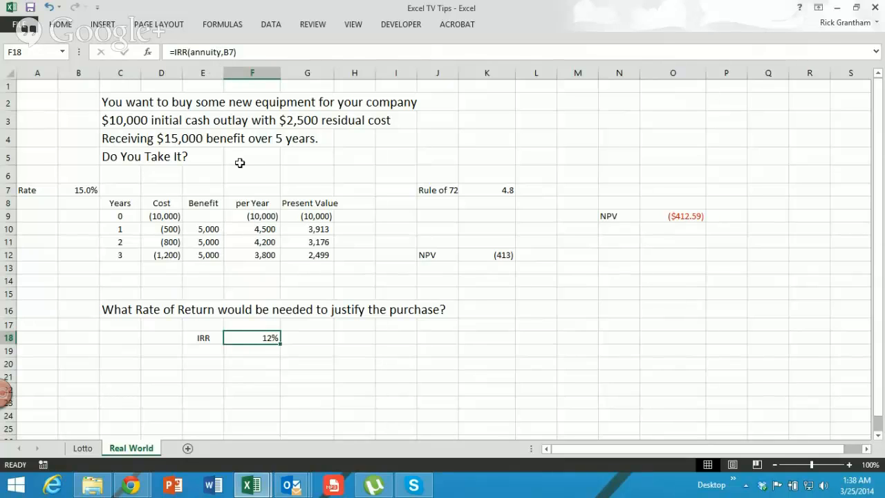
pyautogui.moveTo(252, 216); pyautogui.dragTo(252, 254)
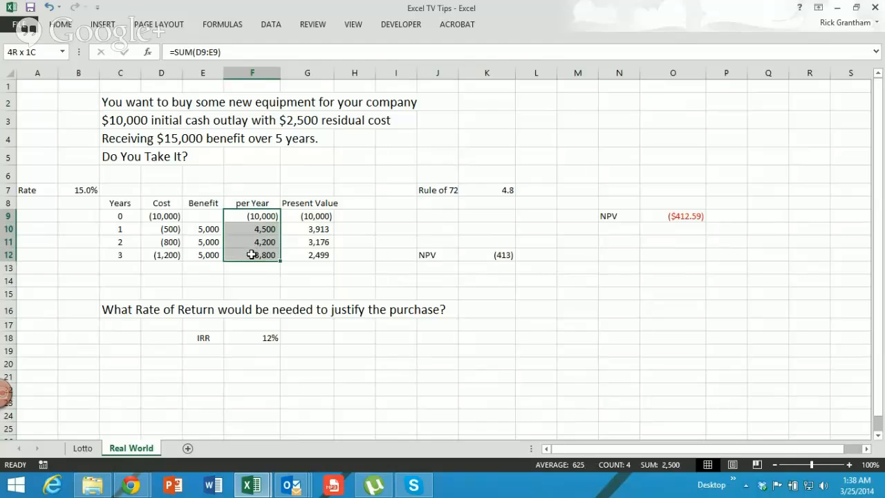
pyautogui.click(252, 337)
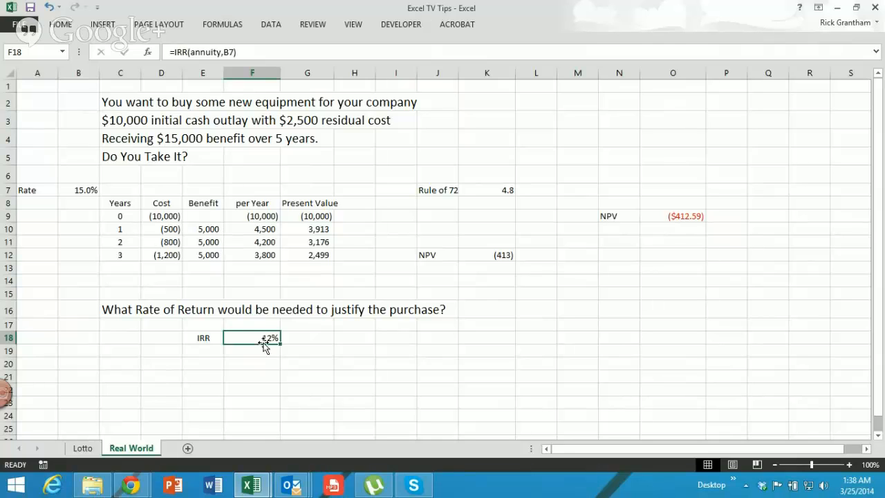
# Review the per Year cash flows for years 0 to 3 individually, and return to the IRR formula in F18
pyautogui.click(263, 216)
pyautogui.click(263, 230)
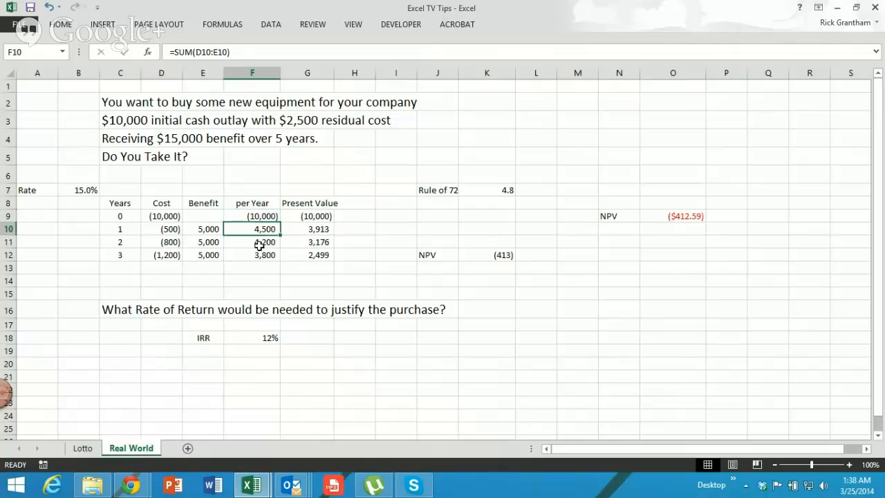
pyautogui.click(260, 244)
pyautogui.click(262, 255)
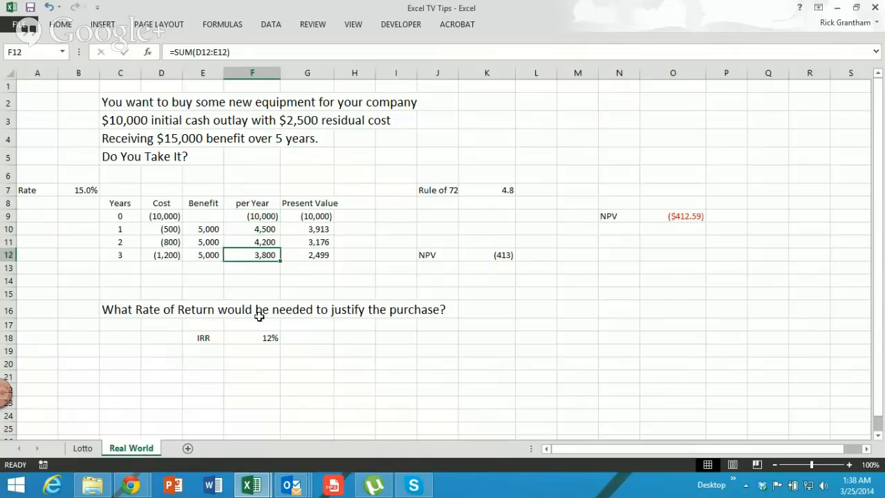
pyautogui.click(262, 344)
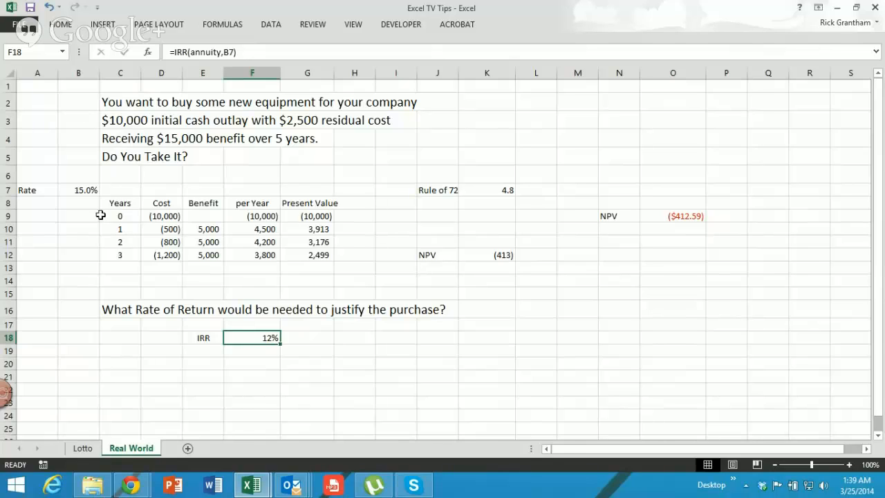
# Switch to the Google Chrome window showing the "test - Google+" page
pyautogui.click(129, 487)
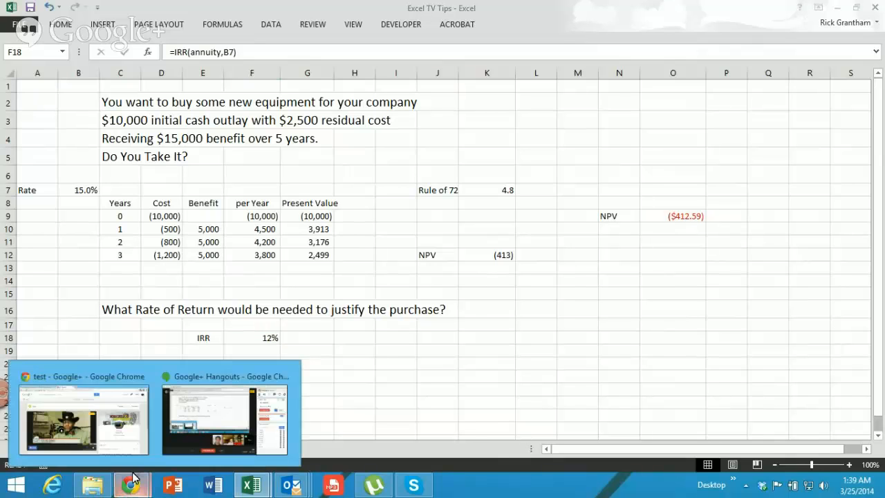
pyautogui.click(118, 429)
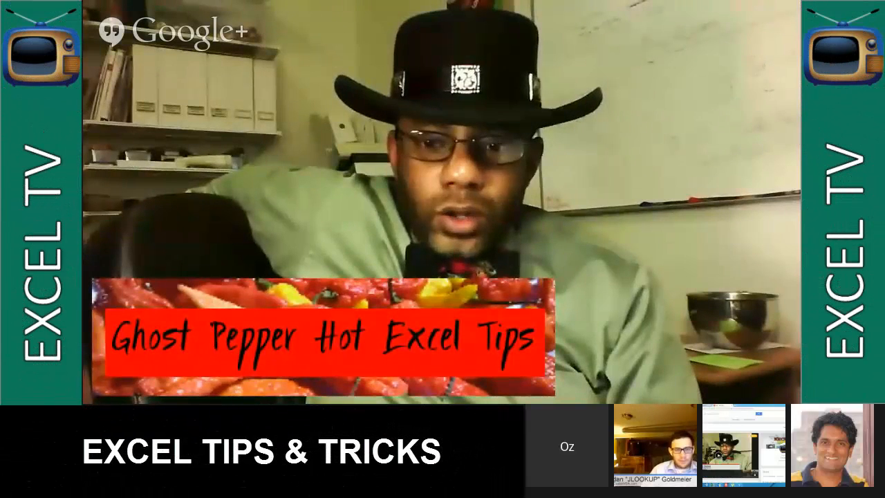